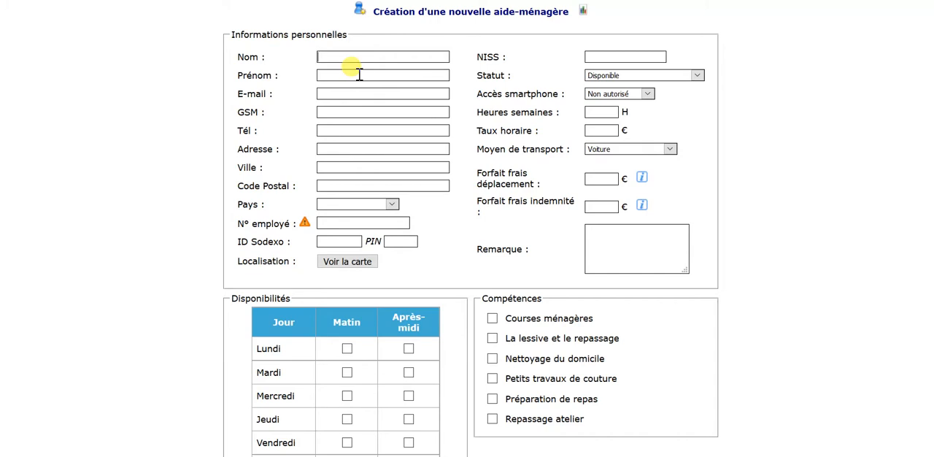
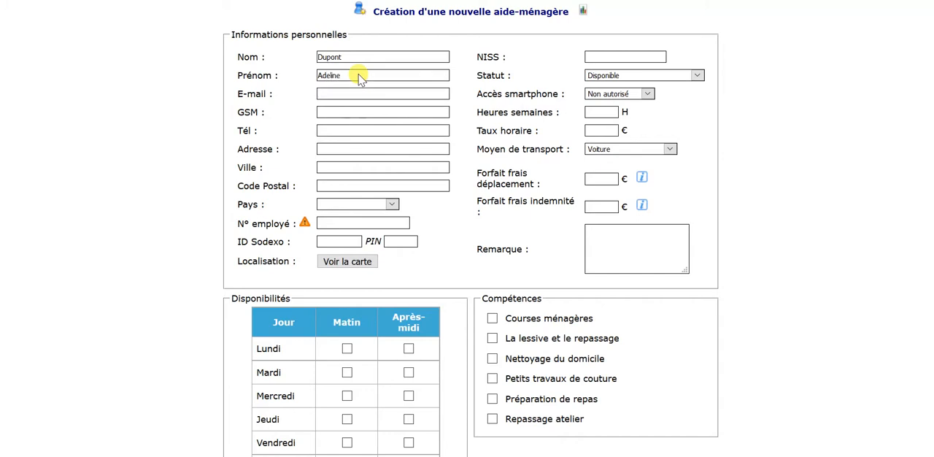
Fill in the home aide's e-mail address and mobile (GSM) number
{"action": "key", "text": "Tab"}
{"action": "key", "text": "Tab"}
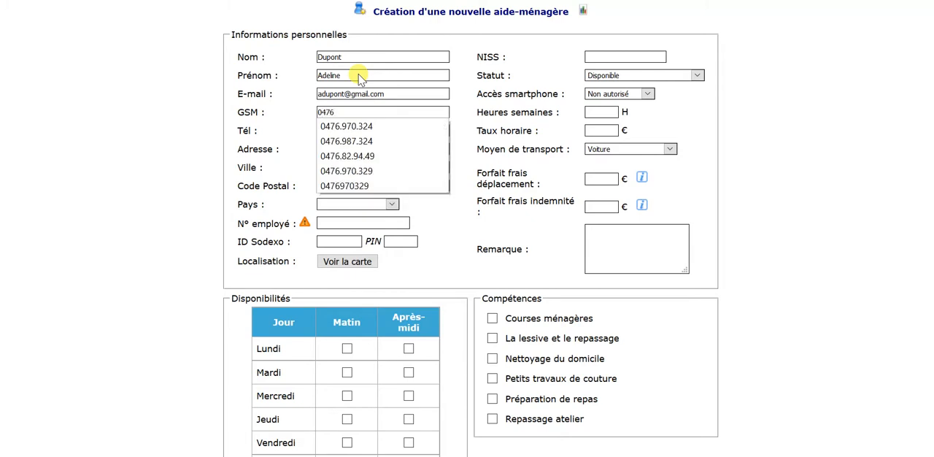
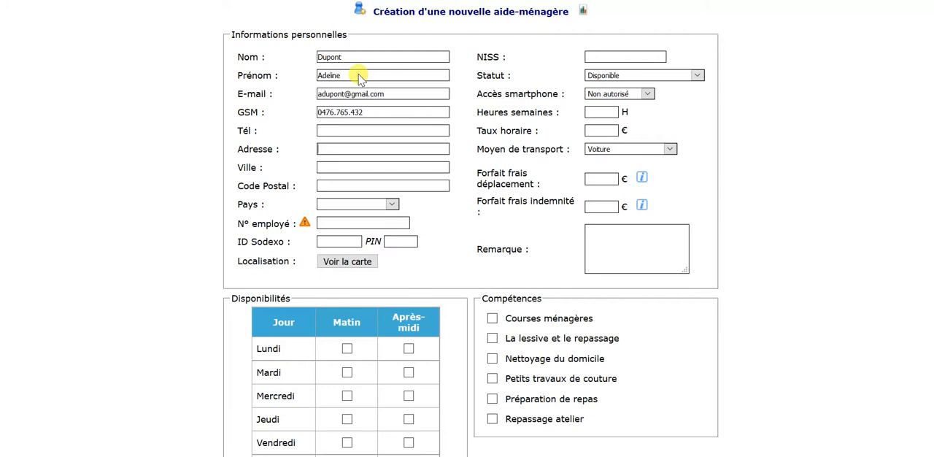
Fill in the home aide's street address, city and postal code
{"action": "type", "text": "levard Bara"}
{"action": "key", "text": "Tab"}
{"action": "type", "text": "Tourna"}
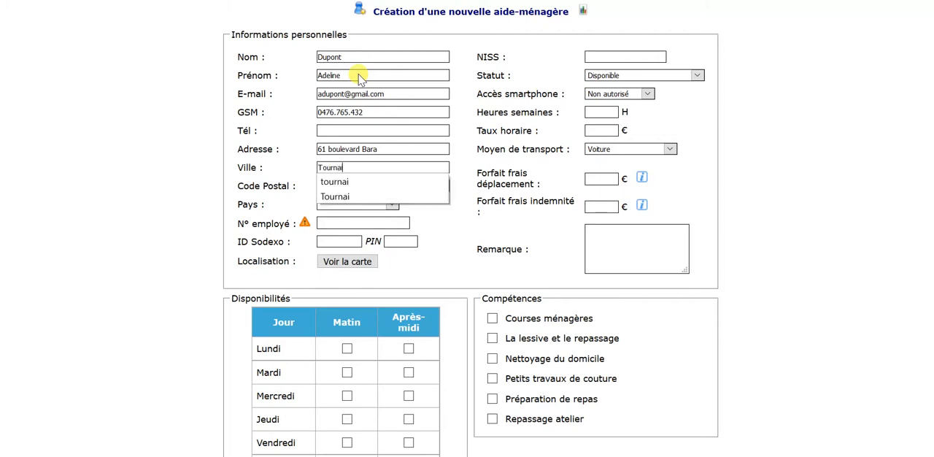
{"action": "type", "text": "i"}
{"action": "key", "text": "Tab"}
{"action": "type", "text": "7500"}
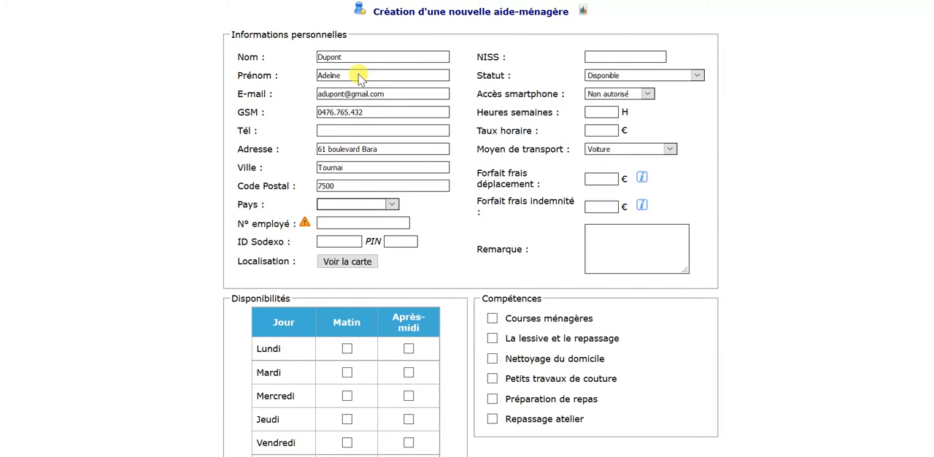
Check the location of the home aide's address on the map, then close the map
{"action": "left_click", "coordinate": [362, 262]}
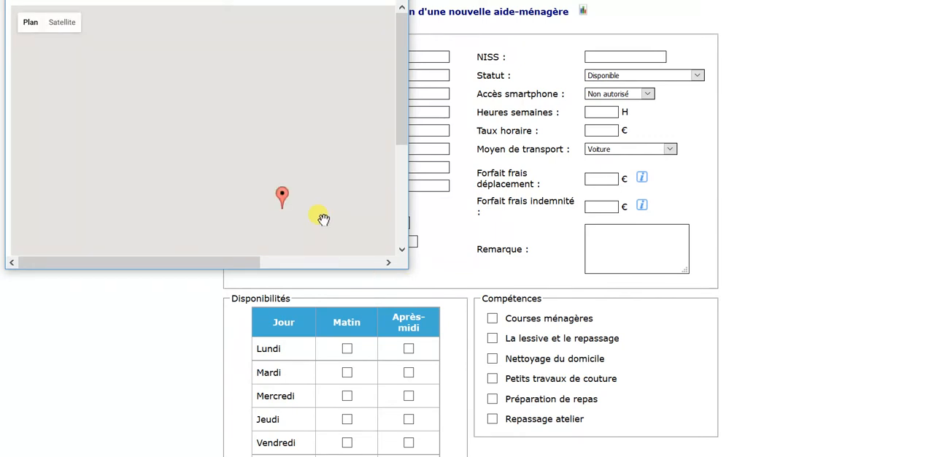
{"action": "scroll", "coordinate": [321, 208], "scroll_direction": "up", "scroll_amount": 1}
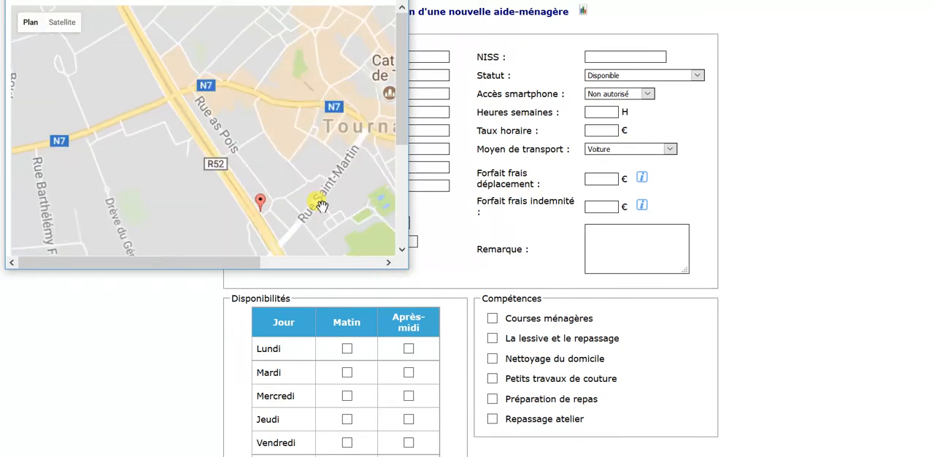
{"action": "scroll", "coordinate": [322, 208], "scroll_direction": "up", "scroll_amount": 1}
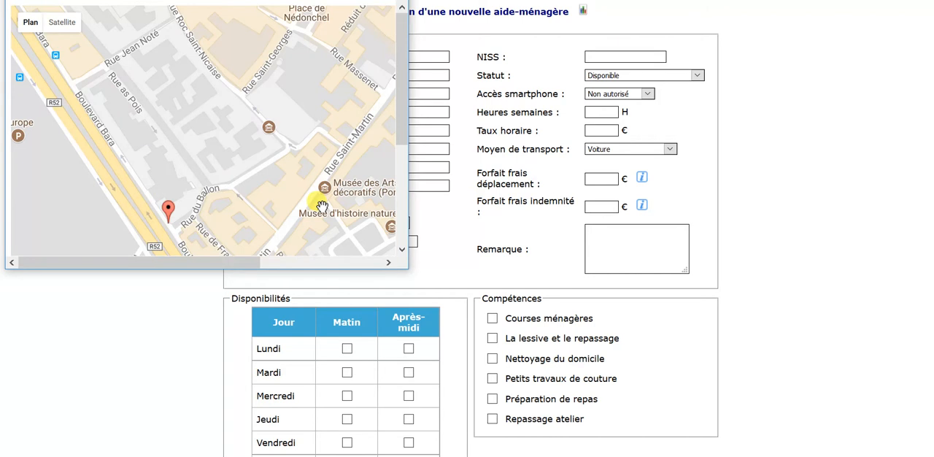
{"action": "left_click", "coordinate": [394, 1]}
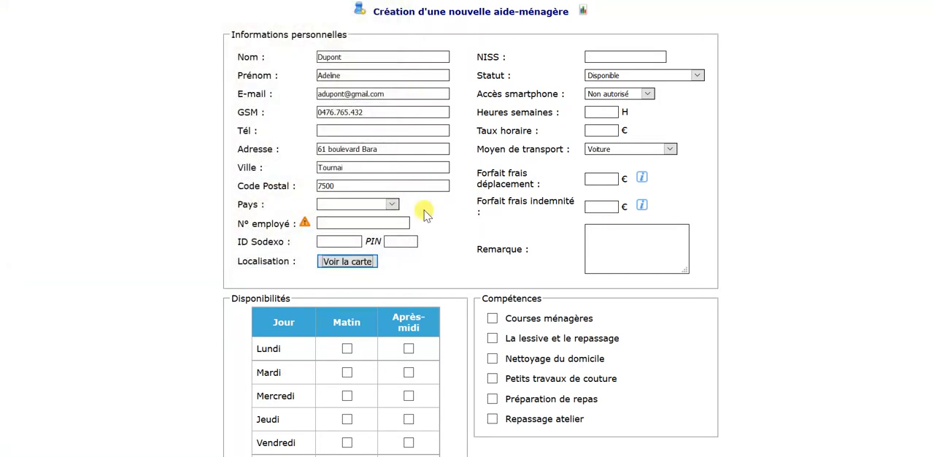
Fill in the home aide's employee number, Sodexo ID and Sodexo PIN
{"action": "left_click", "coordinate": [328, 219]}
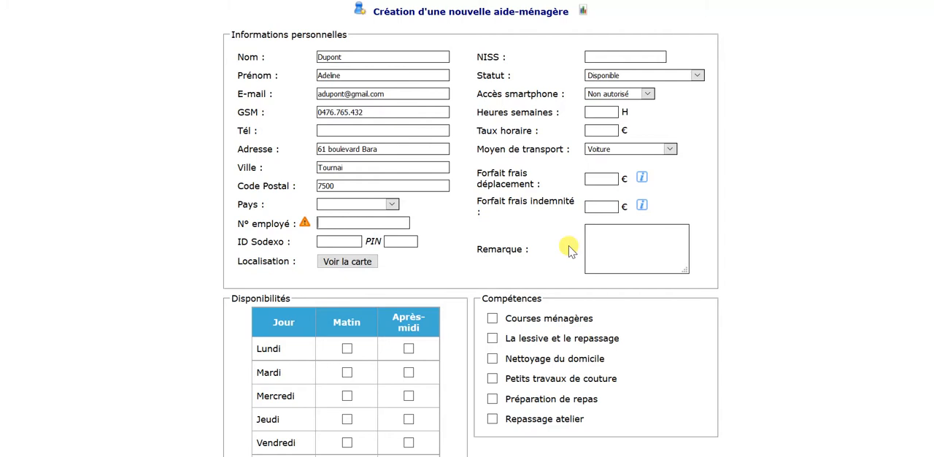
{"action": "type", "text": "13"}
{"action": "left_click", "coordinate": [321, 242]}
{"action": "left_click", "coordinate": [349, 257]}
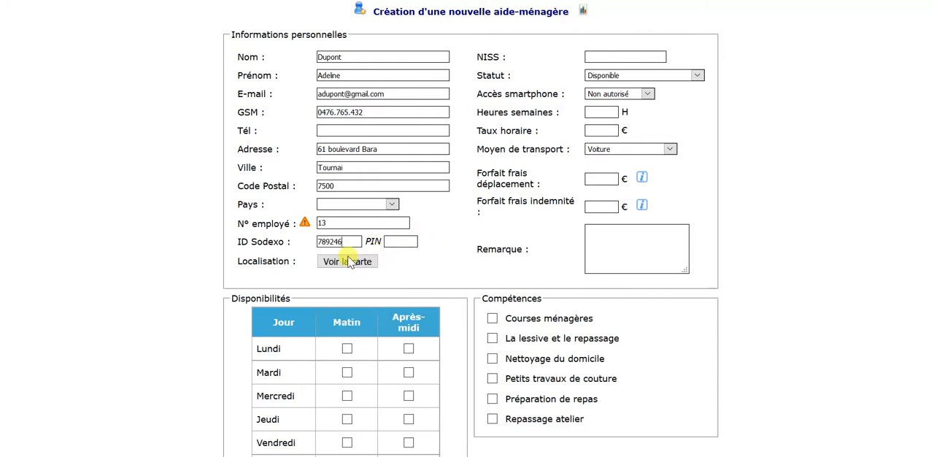
{"action": "left_click", "coordinate": [409, 246]}
{"action": "type", "text": "2345"}
Keep the home aide's status as Disponible and set the smartphone access to Lecture
{"action": "left_click", "coordinate": [597, 80]}
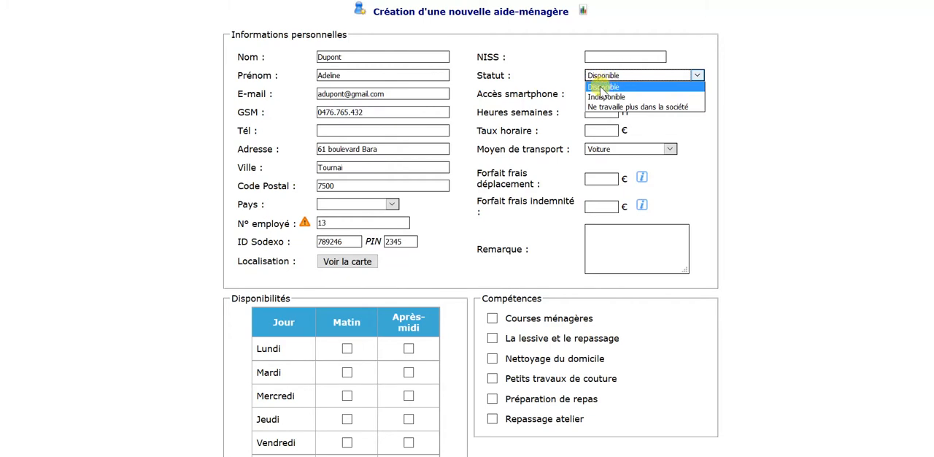
{"action": "left_click", "coordinate": [602, 87]}
{"action": "left_click", "coordinate": [599, 78]}
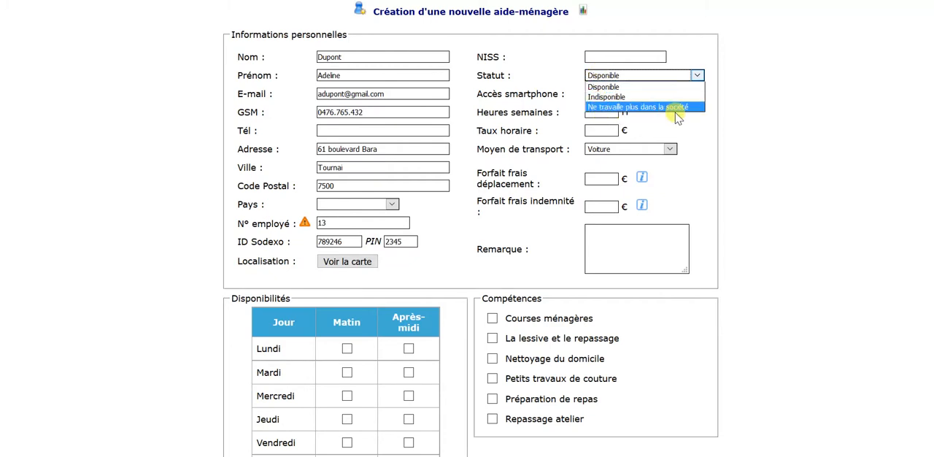
{"action": "left_click", "coordinate": [731, 104]}
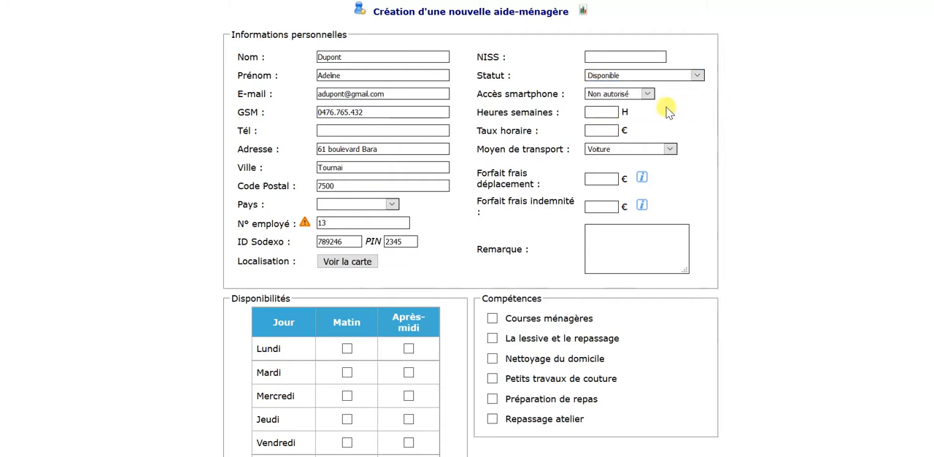
{"action": "left_click", "coordinate": [617, 97]}
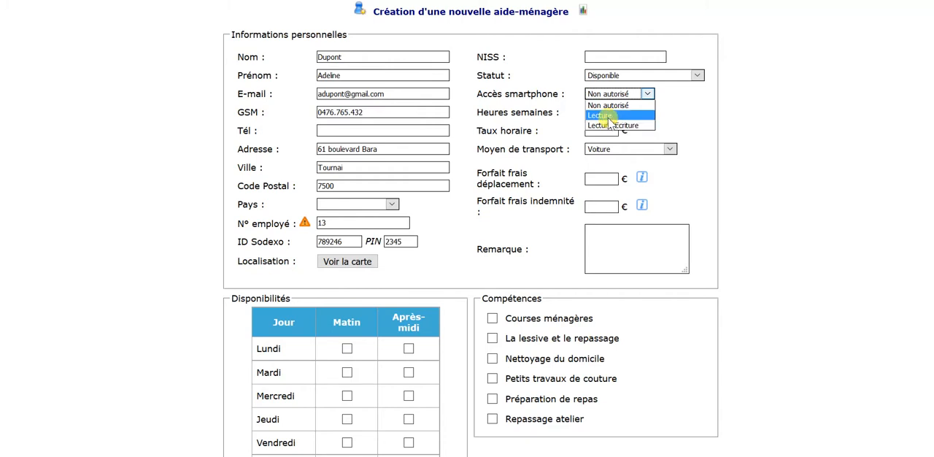
{"action": "left_click", "coordinate": [567, 97]}
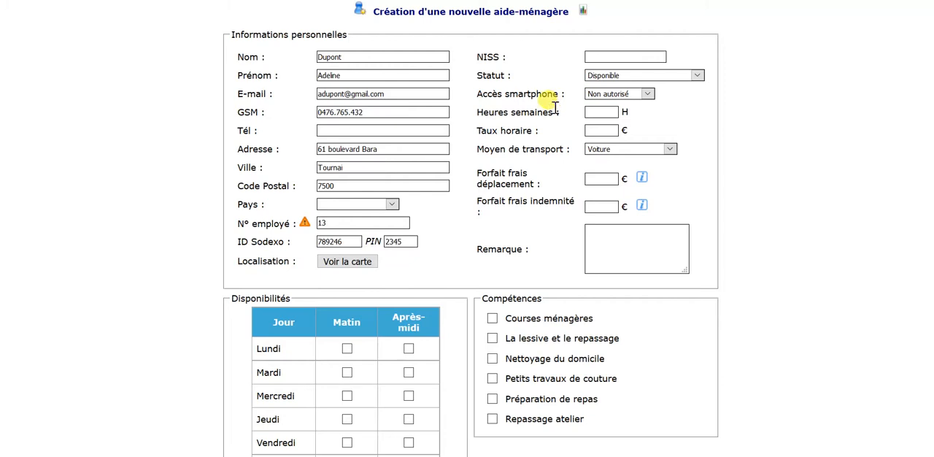
{"action": "left_click", "coordinate": [608, 95]}
{"action": "left_click", "coordinate": [601, 114]}
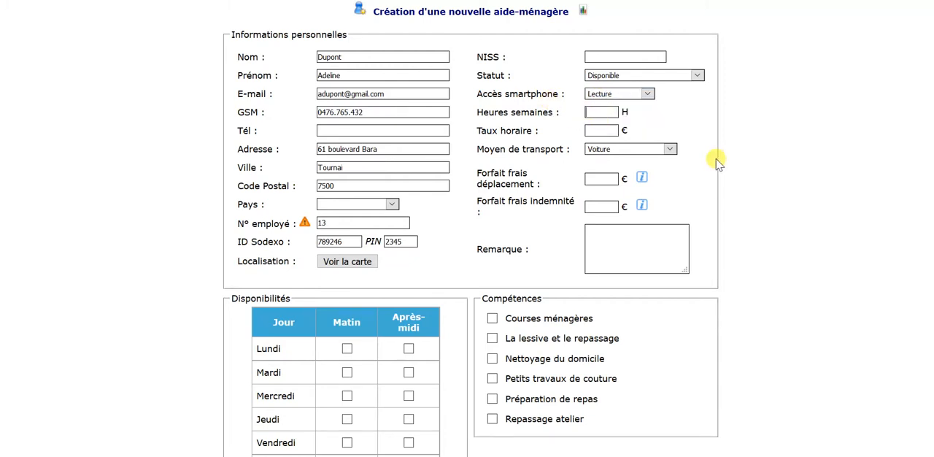
Set the weekly hours to 20 and the hourly rate to 10.5 €, keeping Voiture as means of transport
{"action": "type", "text": "20"}
{"action": "left_click", "coordinate": [632, 150]}
{"action": "left_click", "coordinate": [633, 152]}
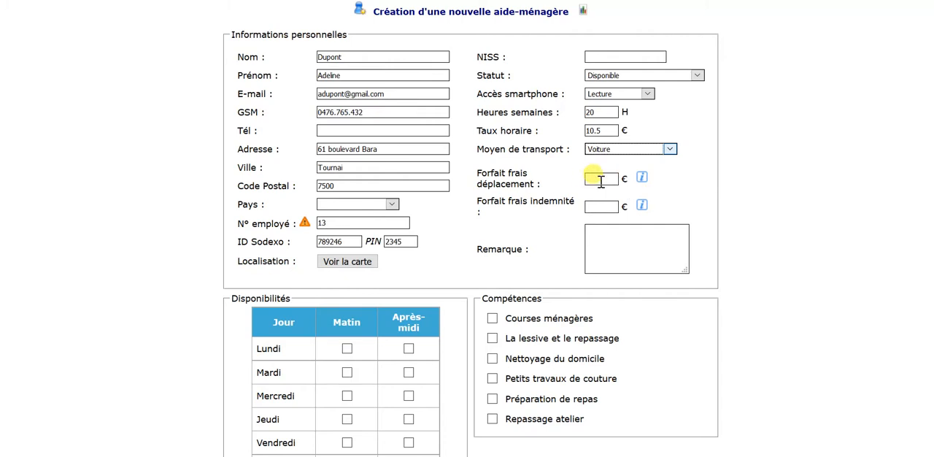
{"action": "left_click", "coordinate": [677, 186]}
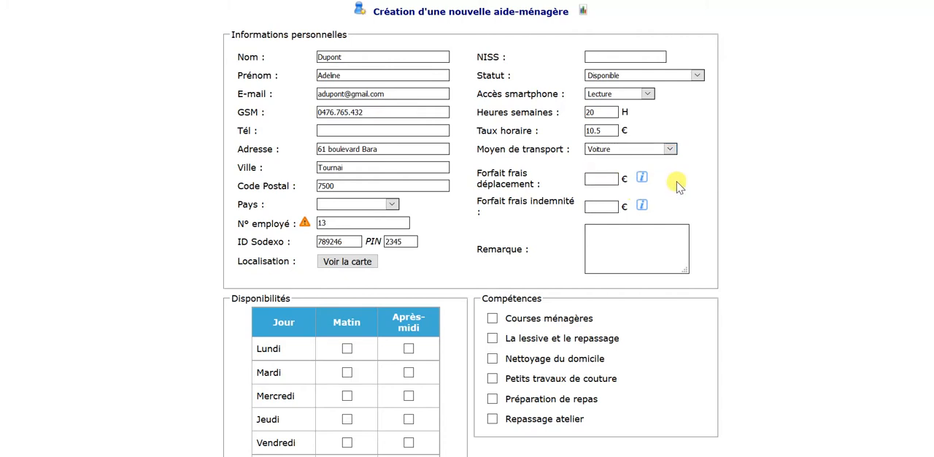
Mark availability for Monday, Tuesday and Thursday mornings and afternoons, and for Wednesday and Friday mornings only
{"action": "scroll", "coordinate": [677, 187], "scroll_direction": "down", "scroll_amount": 3}
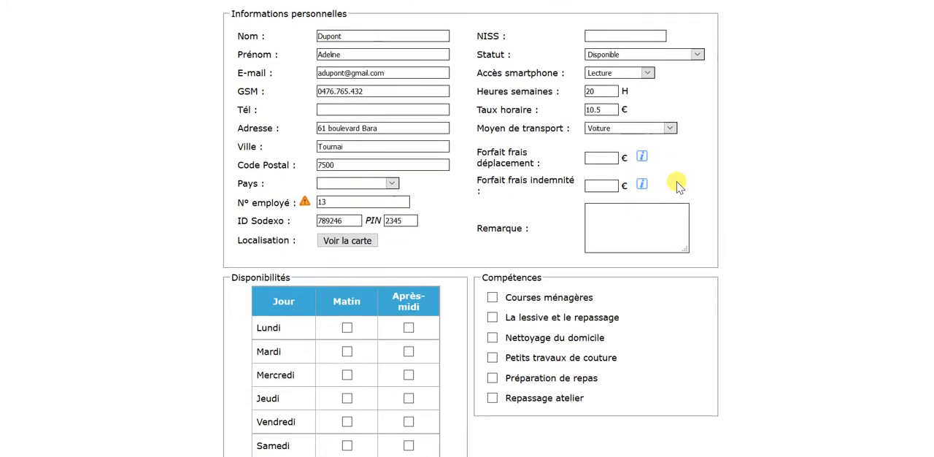
{"action": "scroll", "coordinate": [677, 187], "scroll_direction": "down", "scroll_amount": 1}
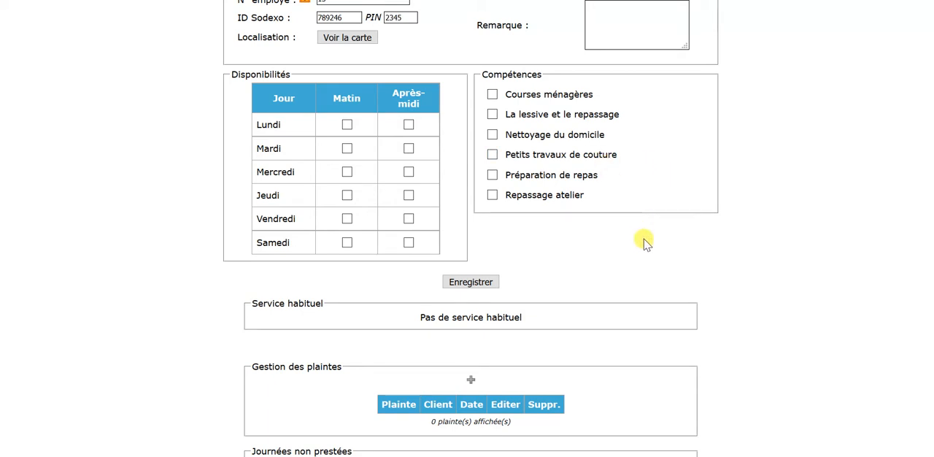
{"action": "scroll", "coordinate": [645, 243], "scroll_direction": "down", "scroll_amount": 1}
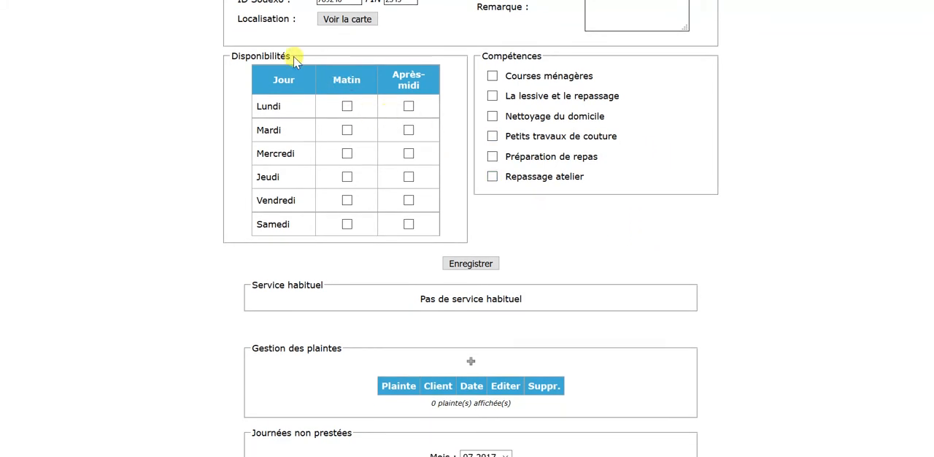
{"action": "left_click", "coordinate": [347, 108]}
{"action": "left_click", "coordinate": [408, 106]}
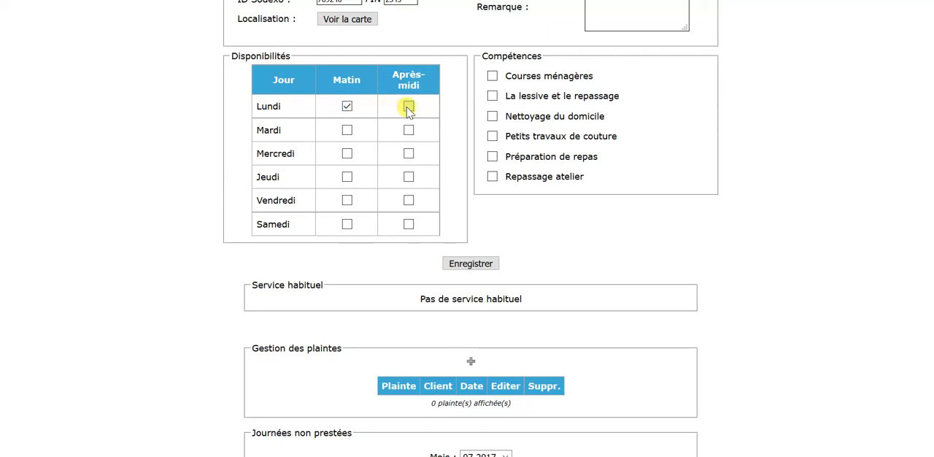
{"action": "left_click", "coordinate": [347, 130]}
{"action": "left_click", "coordinate": [409, 131]}
{"action": "left_click", "coordinate": [348, 154]}
{"action": "left_click", "coordinate": [347, 178]}
{"action": "left_click", "coordinate": [409, 178]}
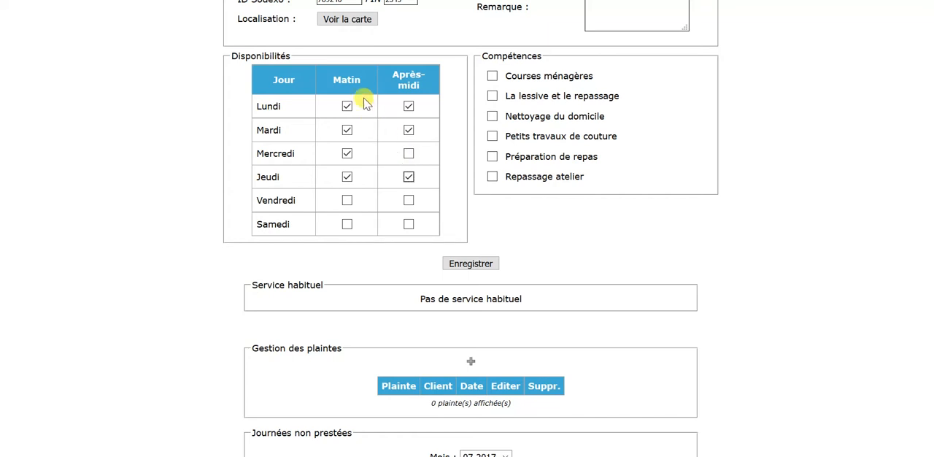
{"action": "left_click", "coordinate": [347, 202]}
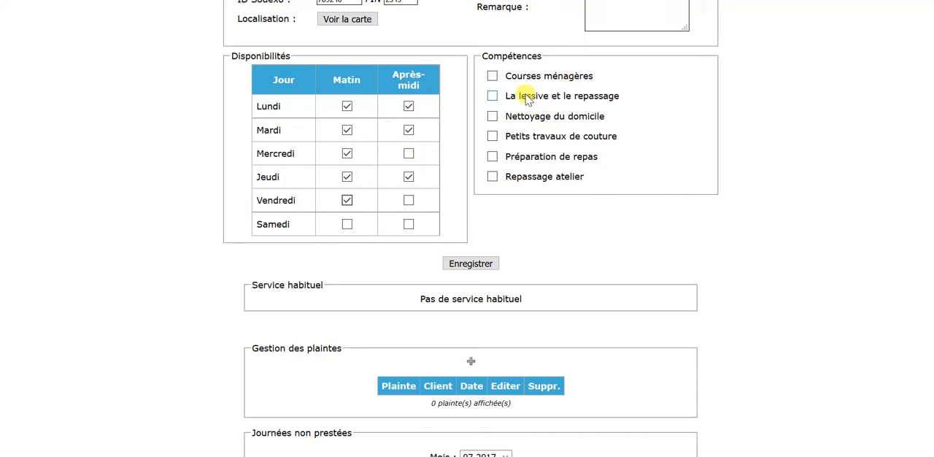
Select the skills Courses ménagères, La lessive et le repassage, Nettoyage du domicile and Petits travaux de couture
{"action": "left_click", "coordinate": [492, 76]}
{"action": "left_click", "coordinate": [493, 96]}
{"action": "left_click", "coordinate": [493, 116]}
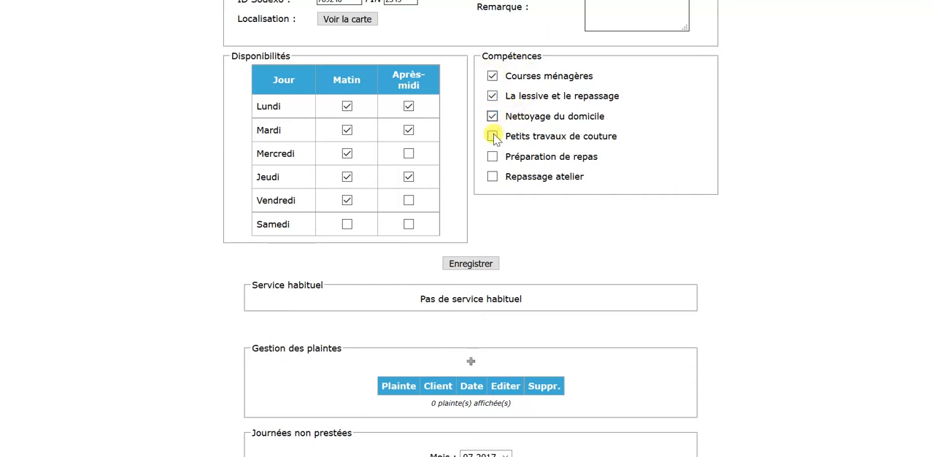
{"action": "left_click", "coordinate": [492, 136]}
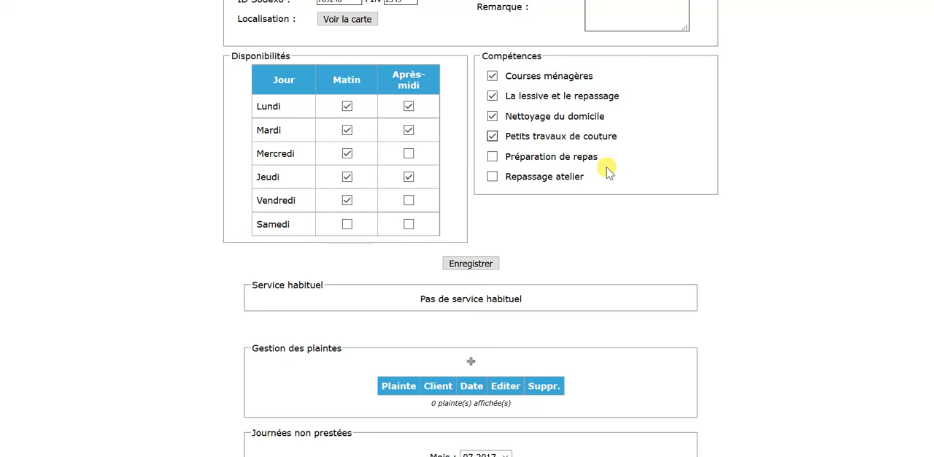
Save the new home aide's record and return to the list of home aides
{"action": "scroll", "coordinate": [597, 219], "scroll_direction": "down", "scroll_amount": 1}
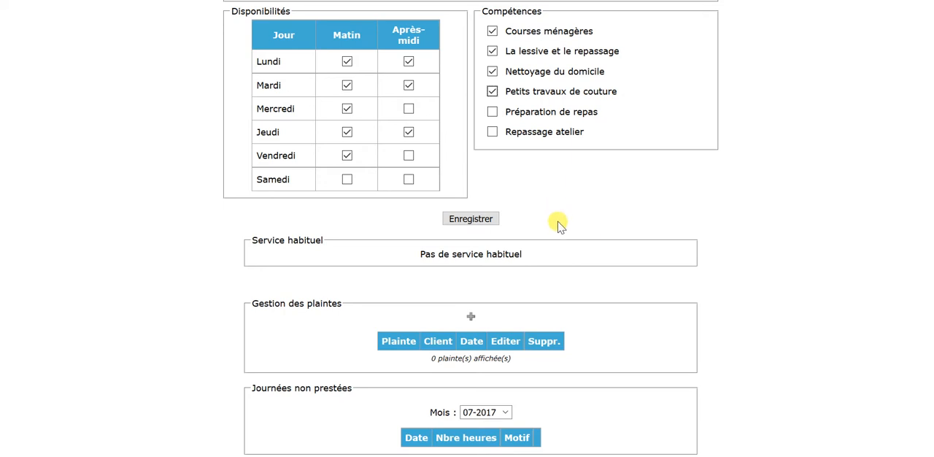
{"action": "left_click", "coordinate": [484, 219]}
{"action": "left_click", "coordinate": [475, 27]}
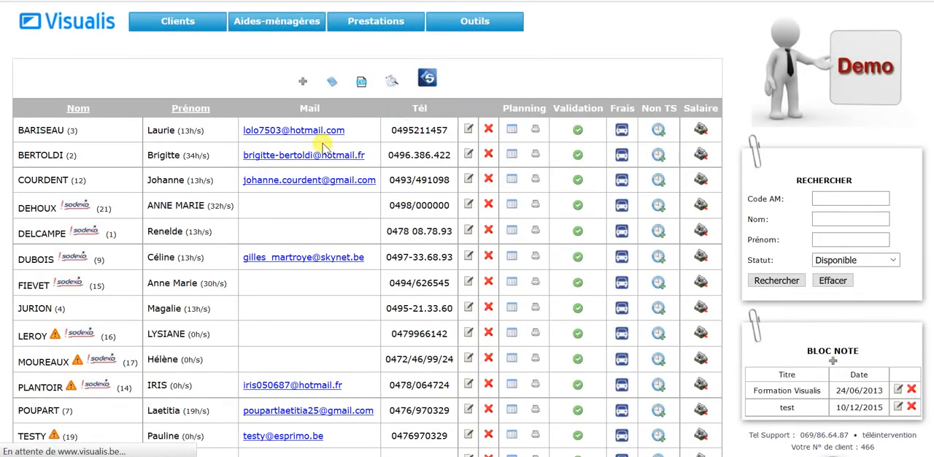
Open the planning of the newly created home aide from the list
{"action": "left_click_drag", "start_coordinate": [21, 283], "coordinate": [730, 288]}
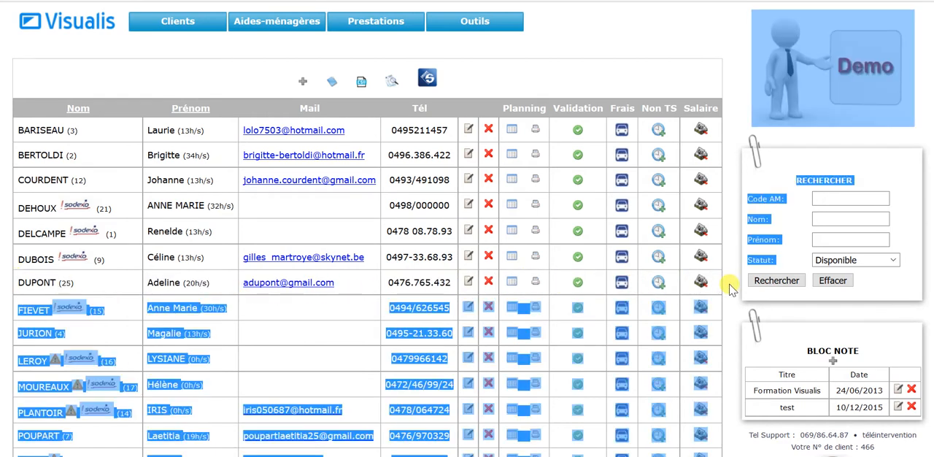
{"action": "left_click", "coordinate": [511, 282]}
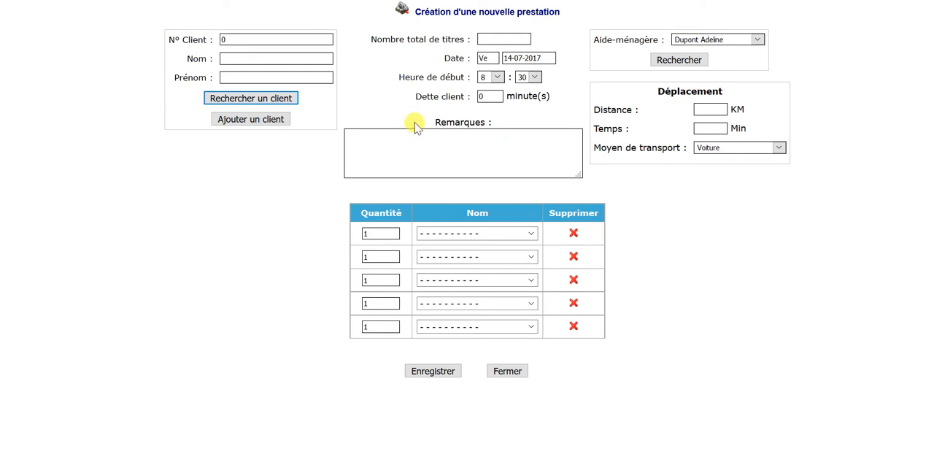
Search for the new service's client by the beginning of the last name
{"action": "left_click", "coordinate": [259, 101]}
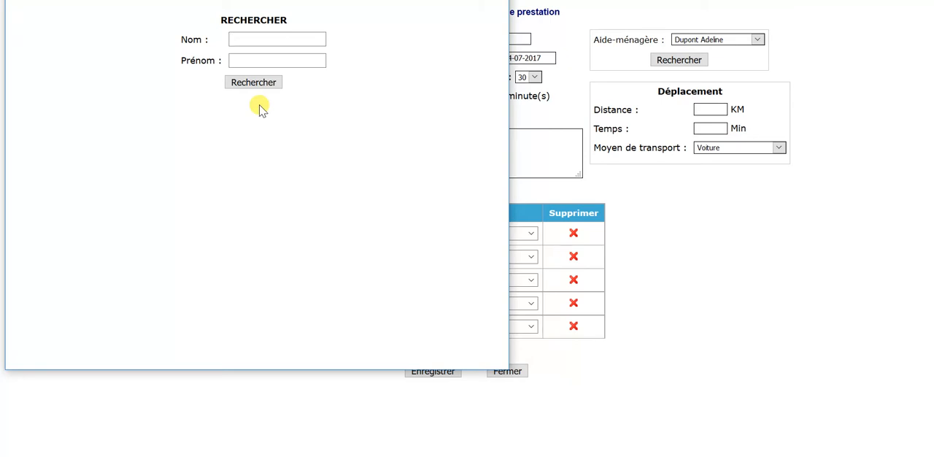
{"action": "key", "text": "shift+Tab"}
{"action": "type", "text": "temp"}
{"action": "key", "text": "Return"}
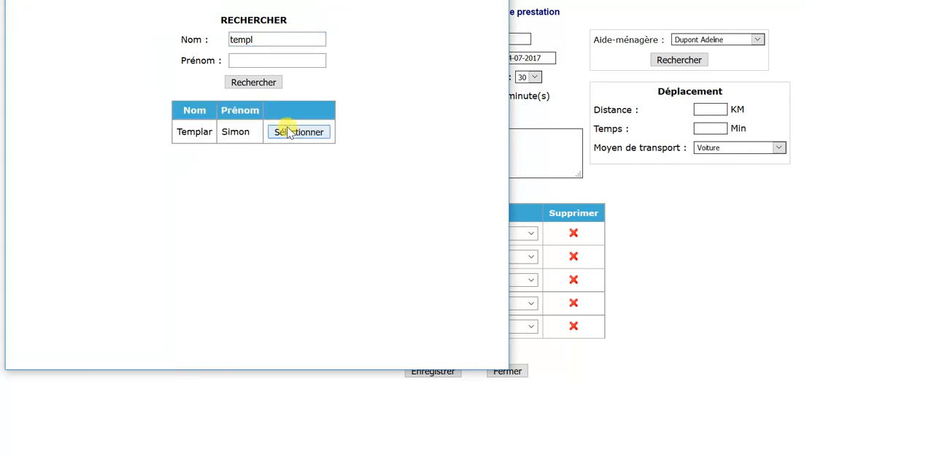
Select the found client for the service and save the calculated travel distance and duration by Voiture
{"action": "left_click", "coordinate": [290, 132]}
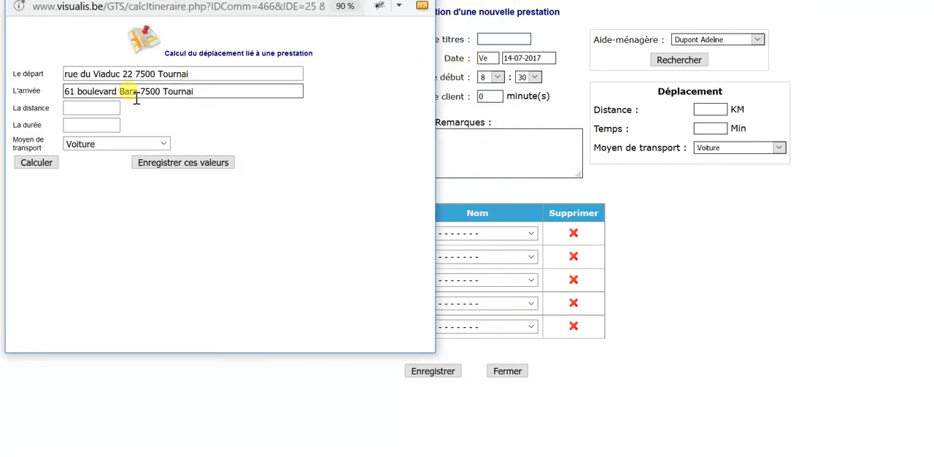
{"action": "left_click", "coordinate": [146, 164]}
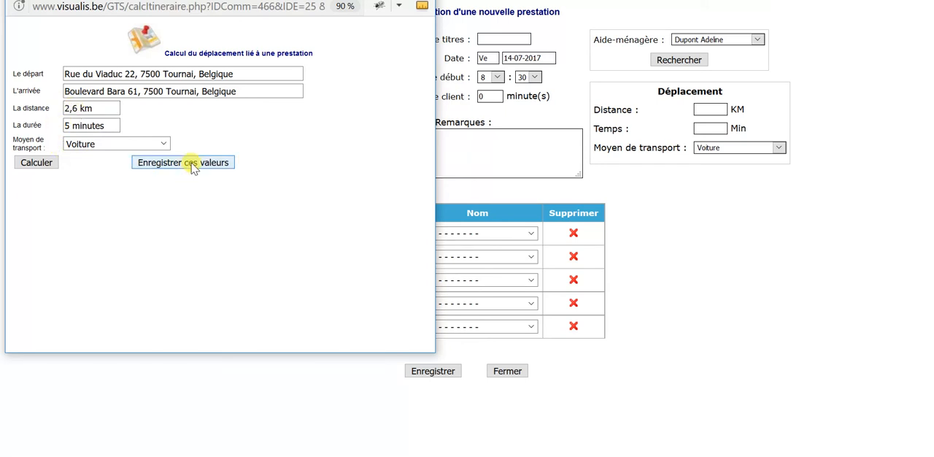
Add Nettoyage du domicile with a quantity of 4 to the service's first line and save the service
{"action": "left_click", "coordinate": [461, 236]}
{"action": "left_click", "coordinate": [459, 280]}
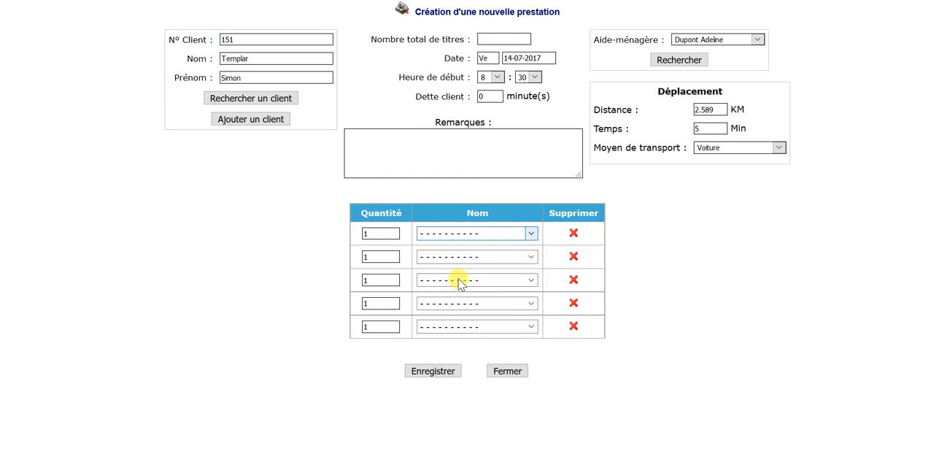
{"action": "left_click_drag", "start_coordinate": [375, 235], "coordinate": [344, 234]}
{"action": "type", "text": "4"}
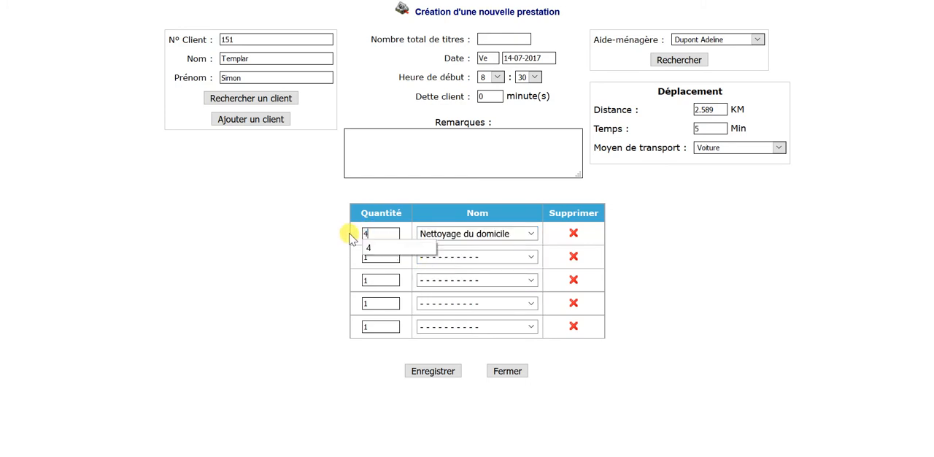
{"action": "left_click", "coordinate": [433, 372]}
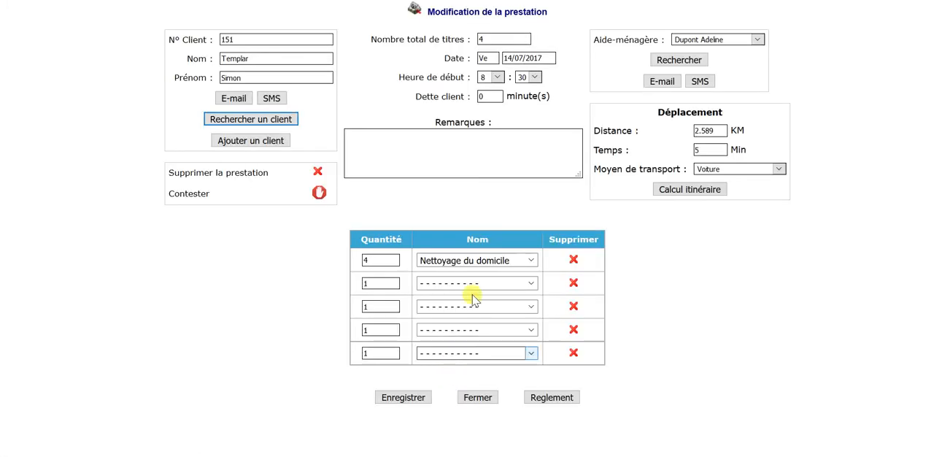
Close the saved service, the blank new-service form and the weekly planning to return to the list of home aides
{"action": "left_click", "coordinate": [482, 396]}
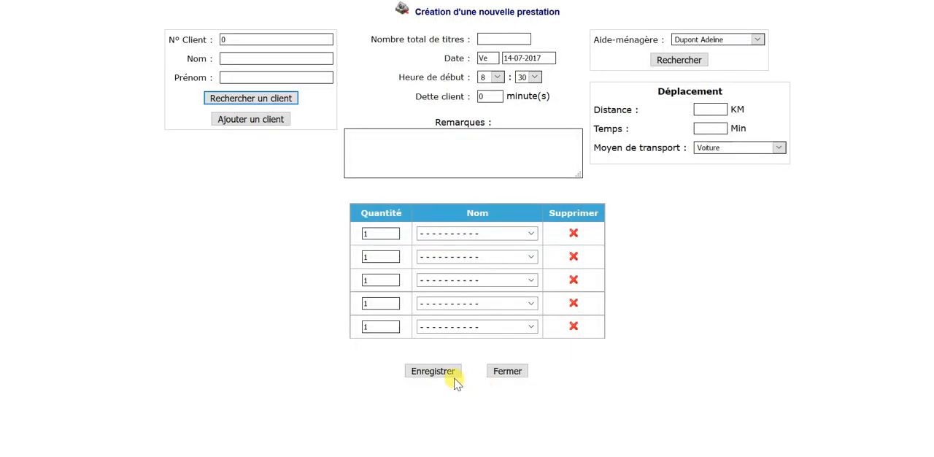
{"action": "left_click", "coordinate": [504, 371]}
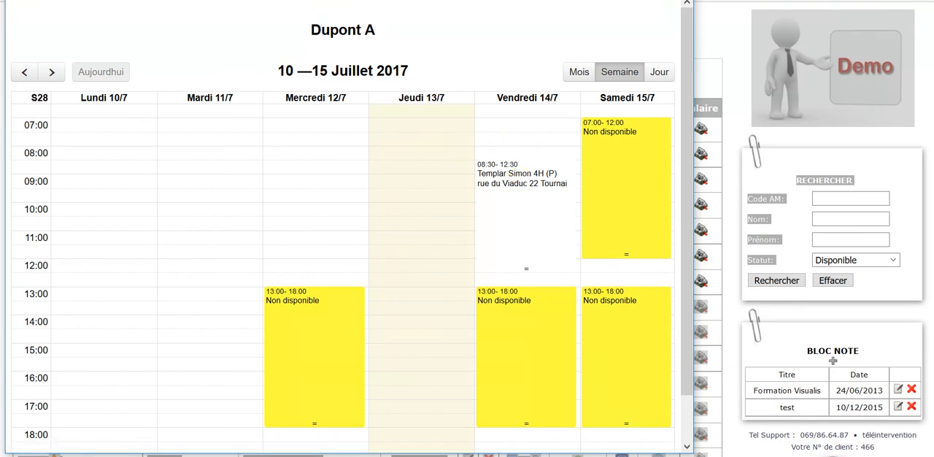
{"action": "key", "text": "alt+F4"}
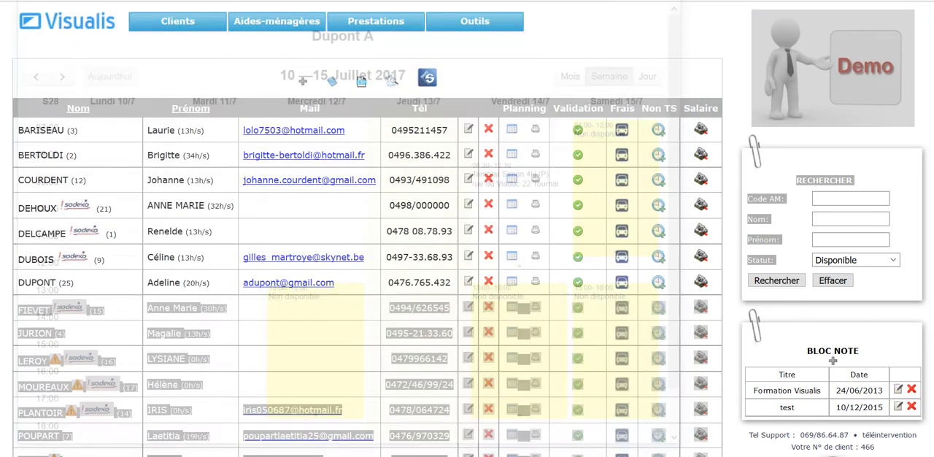